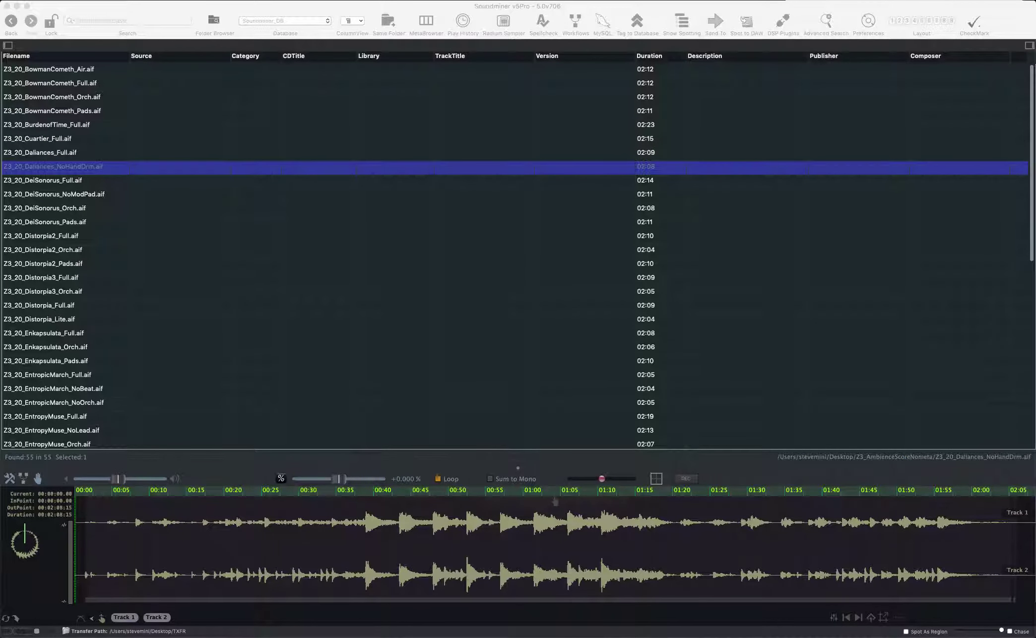
Bring the Soundminer v5Pro window, with its 55 Z3_20 files, to the front
{"action": "left_click", "coordinate": [318, 9]}
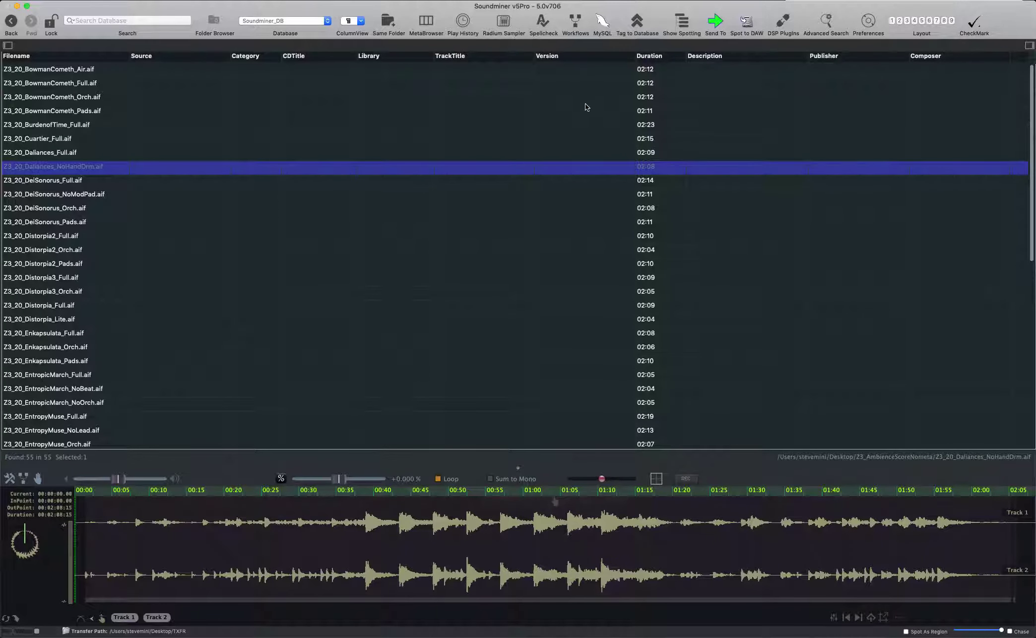
In the Spotting Panel, collapse Z320 and create a new folder named MyFolder
{"action": "left_click", "coordinate": [682, 22]}
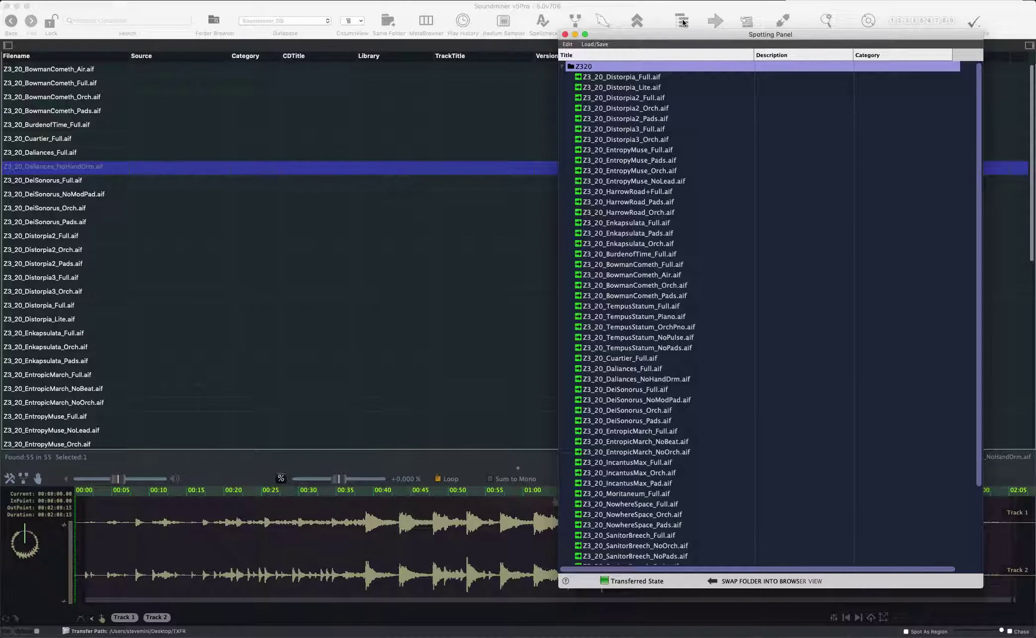
{"action": "left_click", "coordinate": [562, 67]}
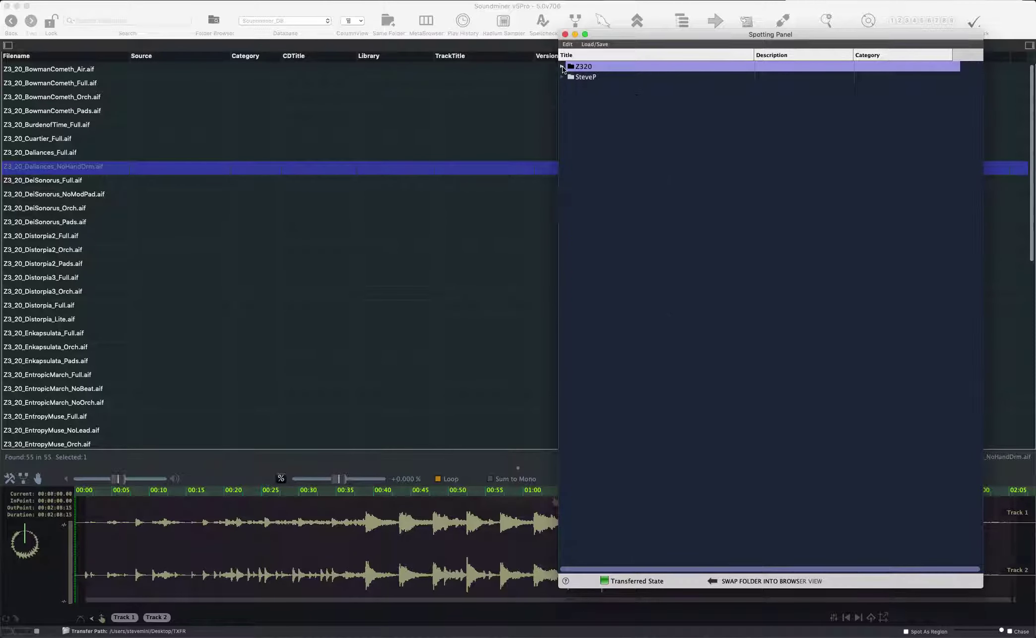
{"action": "left_click", "coordinate": [587, 92]}
{"action": "left_click", "coordinate": [568, 44]}
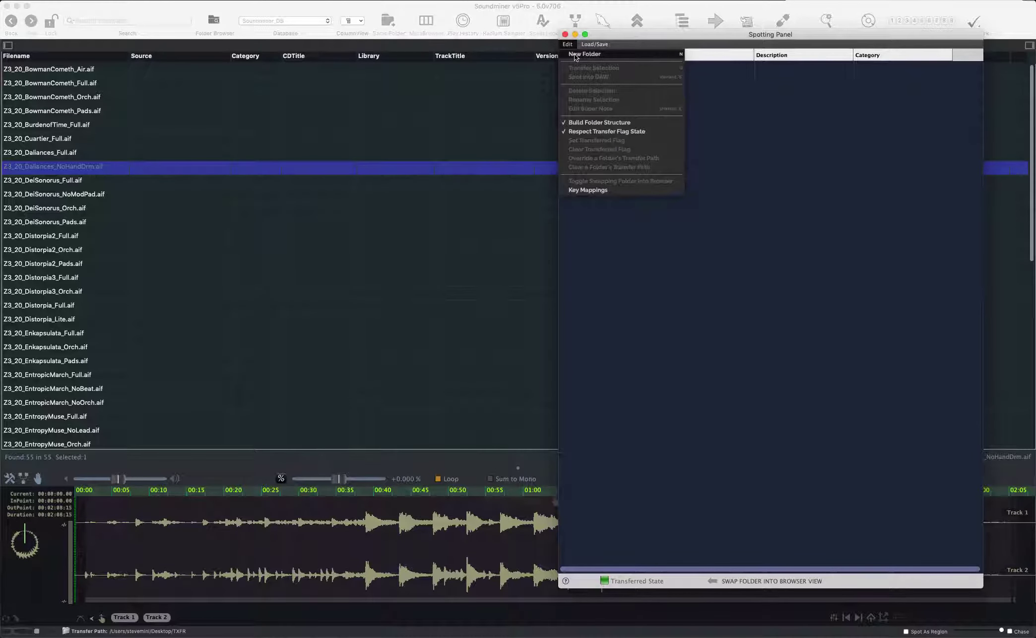
{"action": "left_click", "coordinate": [587, 54]}
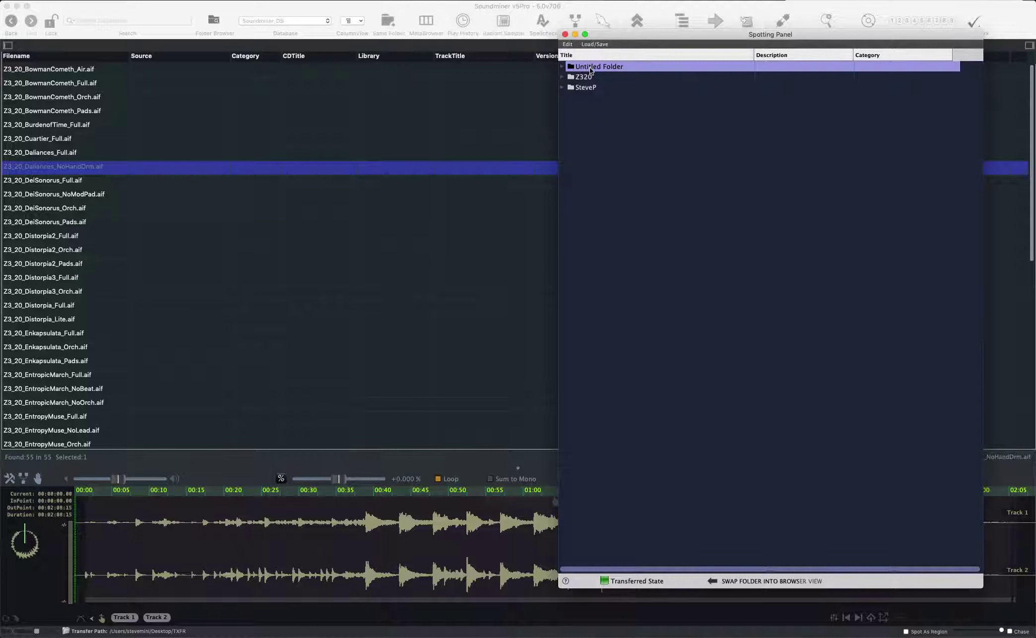
{"action": "left_click", "coordinate": [590, 67]}
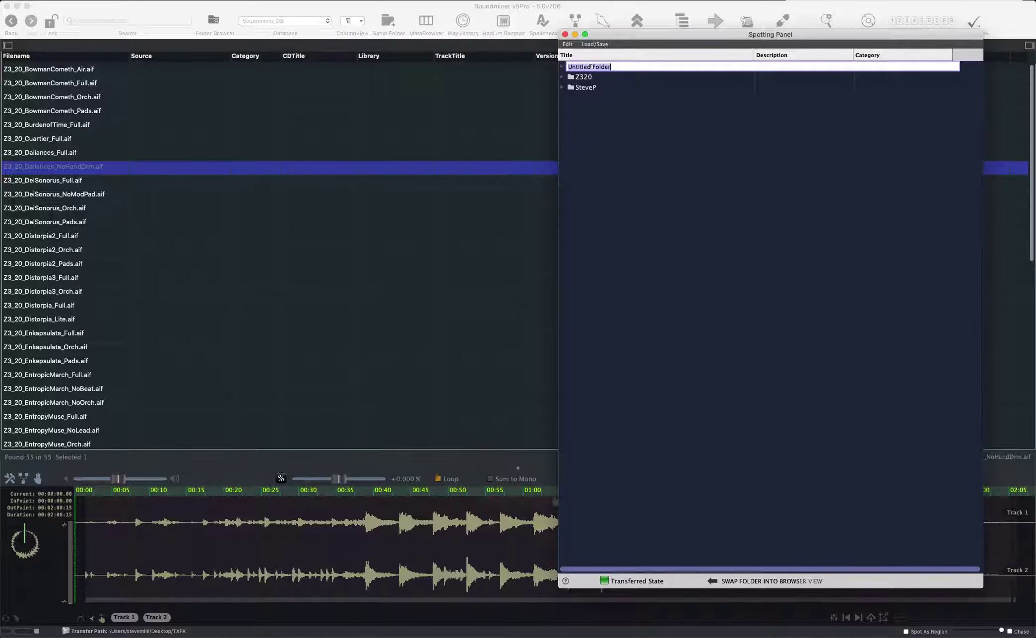
{"action": "type", "text": "MyFolder"}
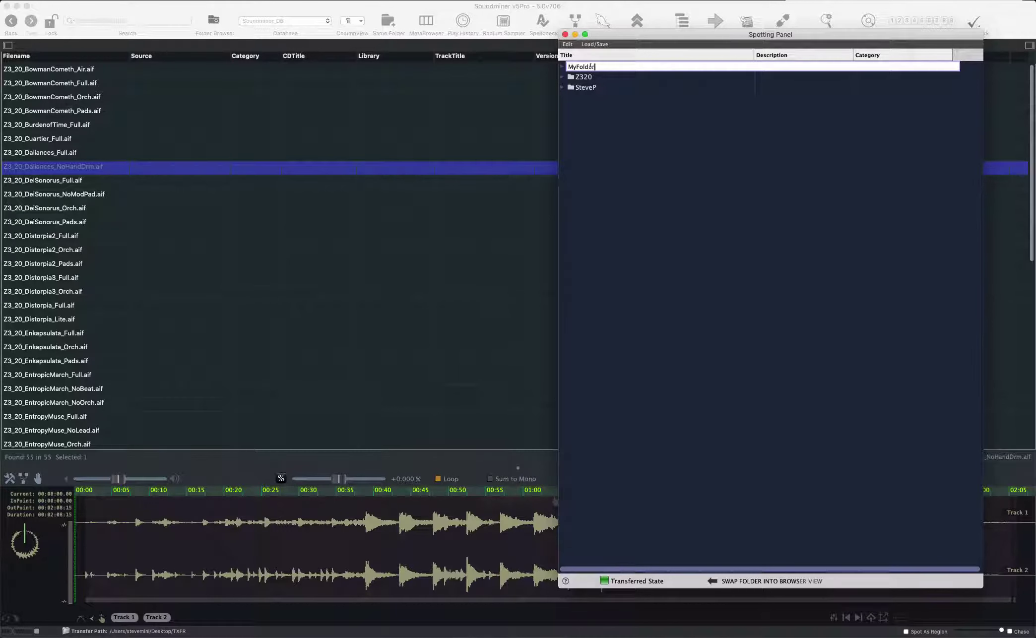
{"action": "key", "text": "Return"}
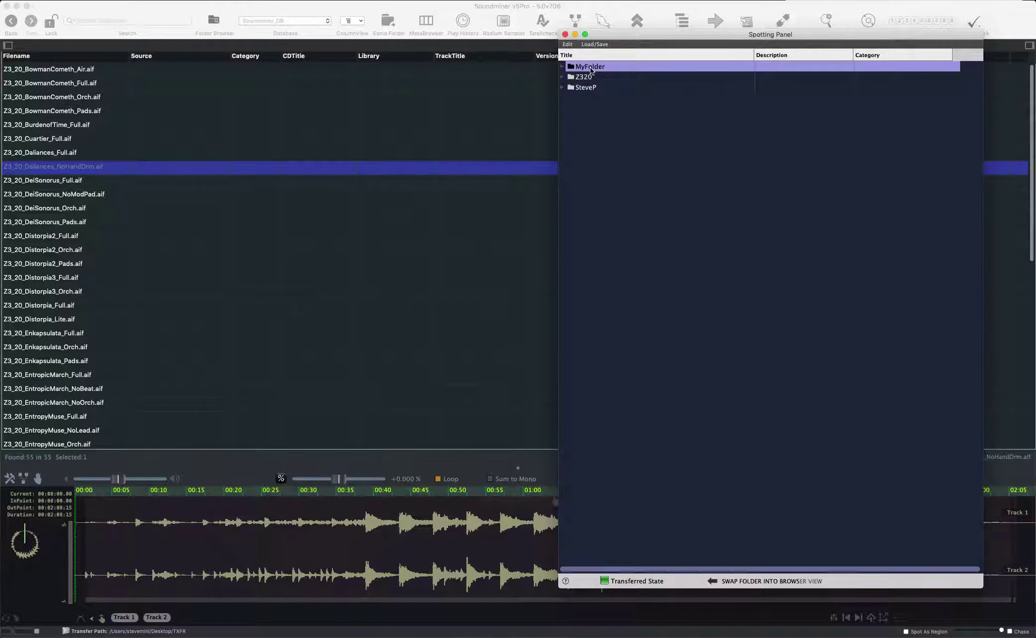
Move the nine files DeiSonorus_Orch through Distorpia_Lite into MyFolder, then expand Z320
{"action": "left_click", "coordinate": [54, 207]}
{"action": "left_click", "coordinate": [72, 319], "text": "shift"}
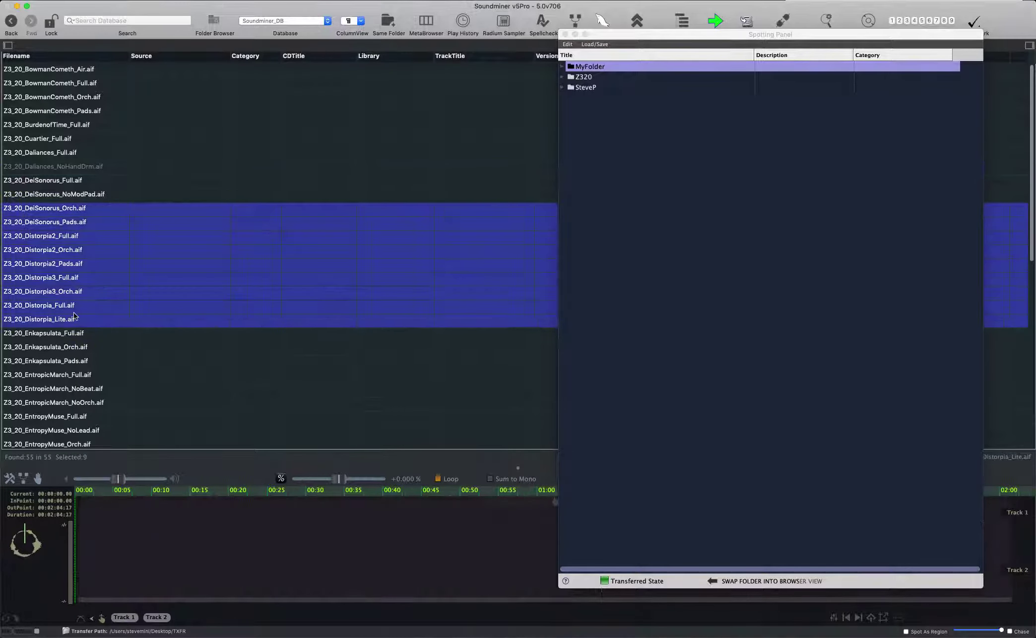
{"action": "left_click_drag", "start_coordinate": [85, 226], "coordinate": [597, 69]}
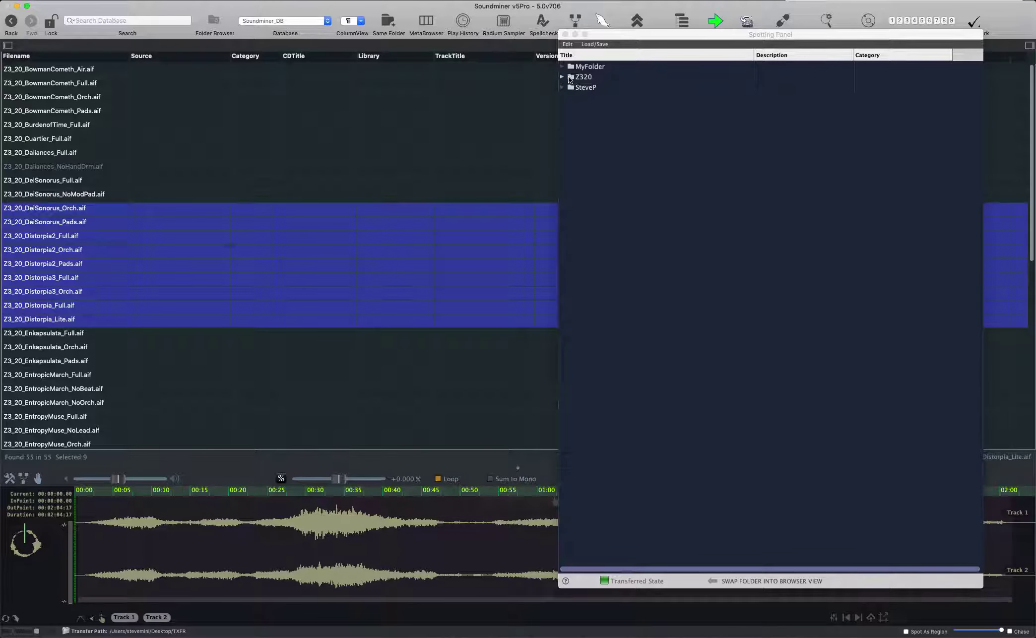
{"action": "left_click", "coordinate": [571, 81]}
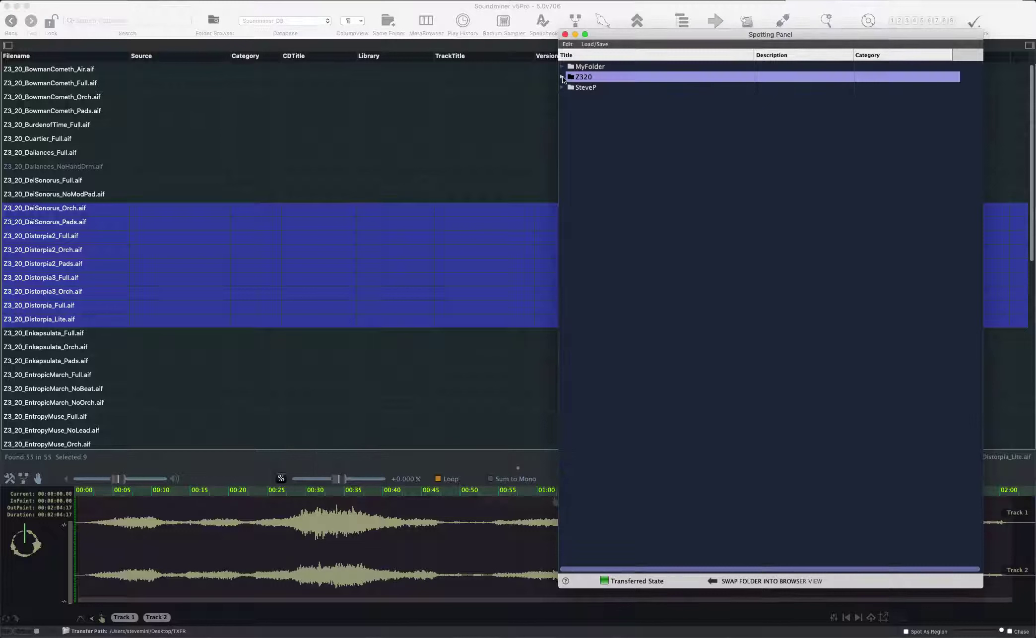
{"action": "left_click", "coordinate": [562, 78]}
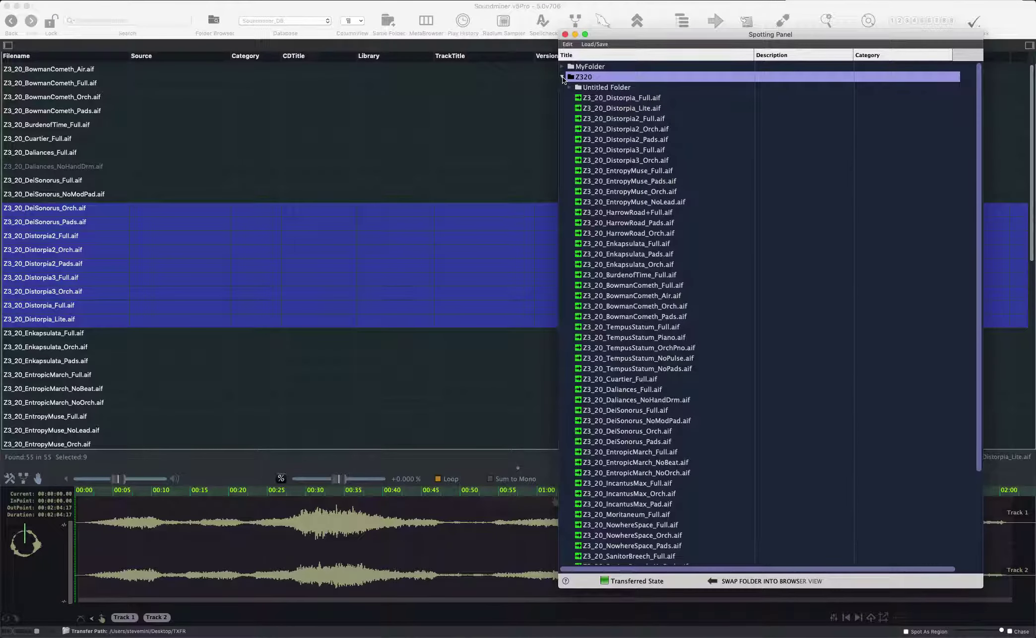
Delete the Untitled Folder inside Z320 and confirm its removal
{"action": "left_click", "coordinate": [588, 102]}
{"action": "left_click", "coordinate": [582, 91]}
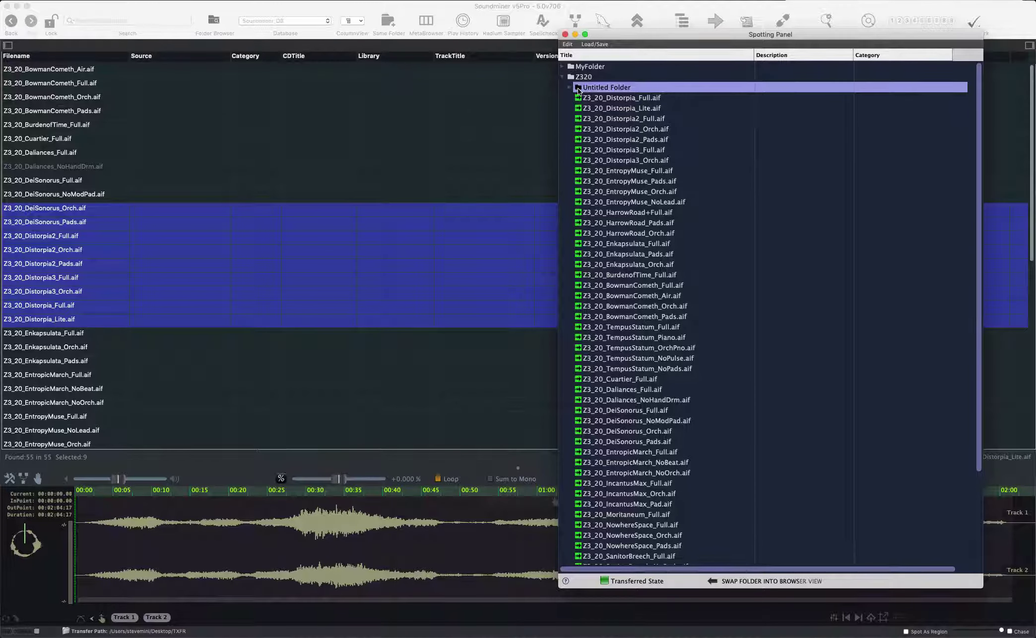
{"action": "right_click", "coordinate": [578, 90]}
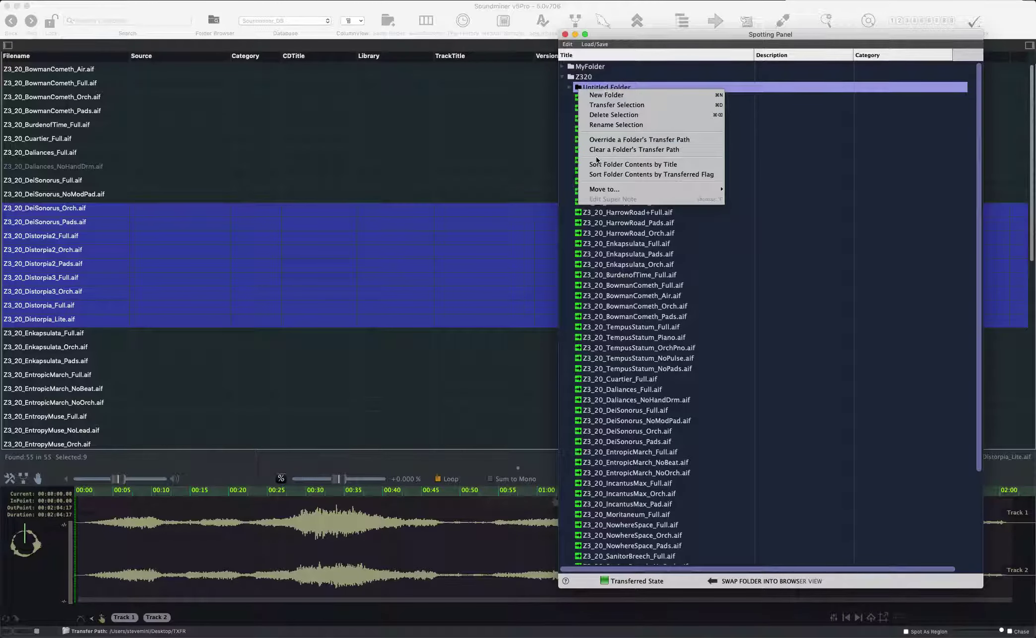
{"action": "left_click", "coordinate": [599, 115]}
{"action": "left_click", "coordinate": [747, 341]}
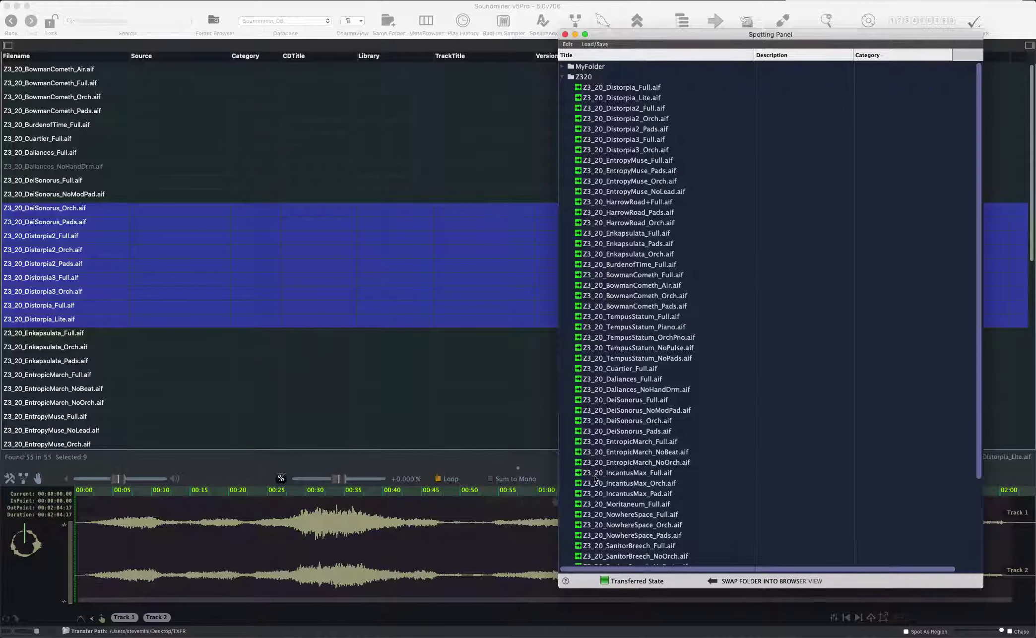
Drag the three WashedAwayForever files above SanitorBreech_Full, right after the NowhereSpace files
{"action": "scroll", "coordinate": [618, 466], "scroll_direction": "down", "scroll_amount": 5}
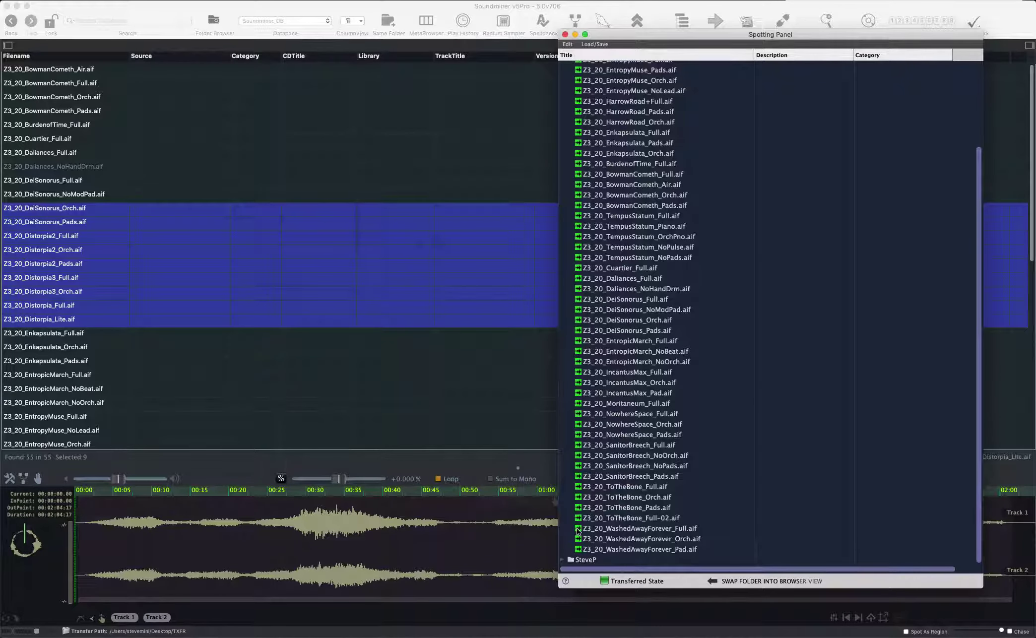
{"action": "left_click", "coordinate": [581, 528]}
{"action": "left_click", "coordinate": [581, 550], "text": "shift"}
{"action": "left_click_drag", "start_coordinate": [579, 541], "coordinate": [579, 442]}
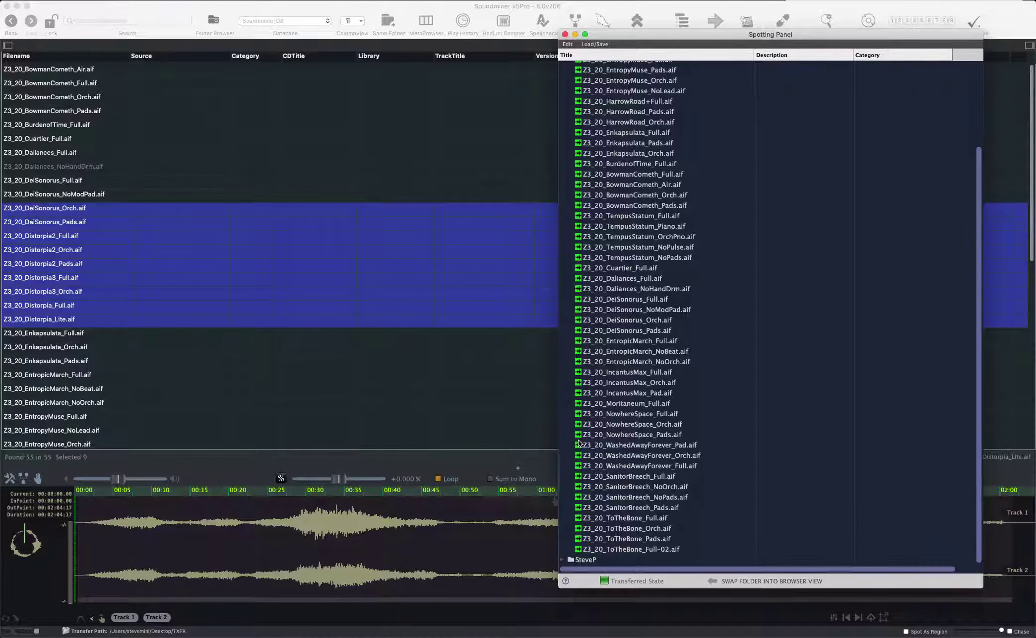
{"action": "scroll", "coordinate": [734, 462], "scroll_direction": "up", "scroll_amount": 3}
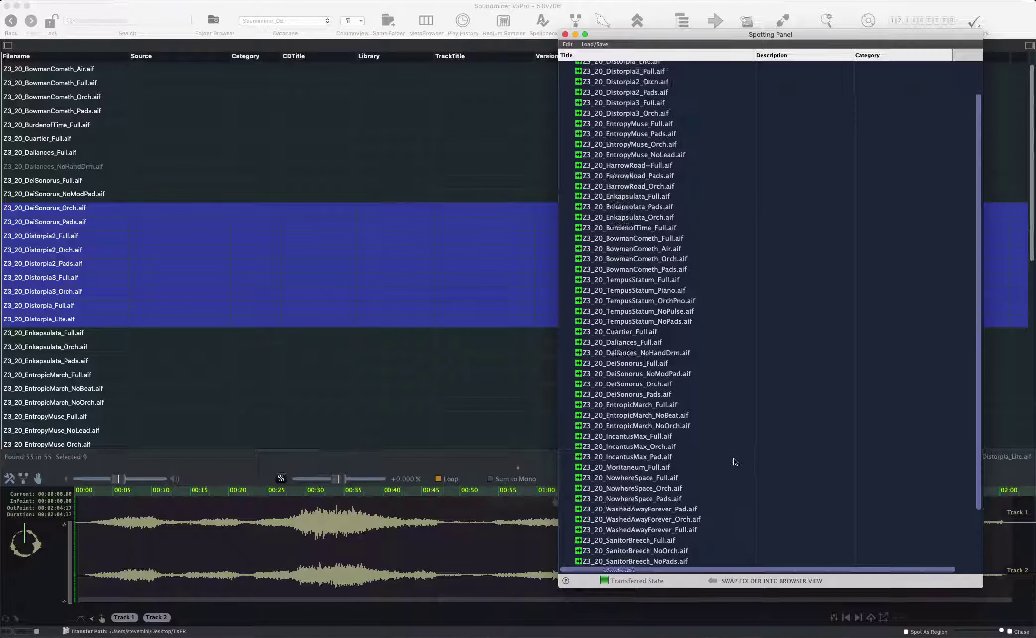
{"action": "scroll", "coordinate": [733, 457], "scroll_direction": "up", "scroll_amount": 2}
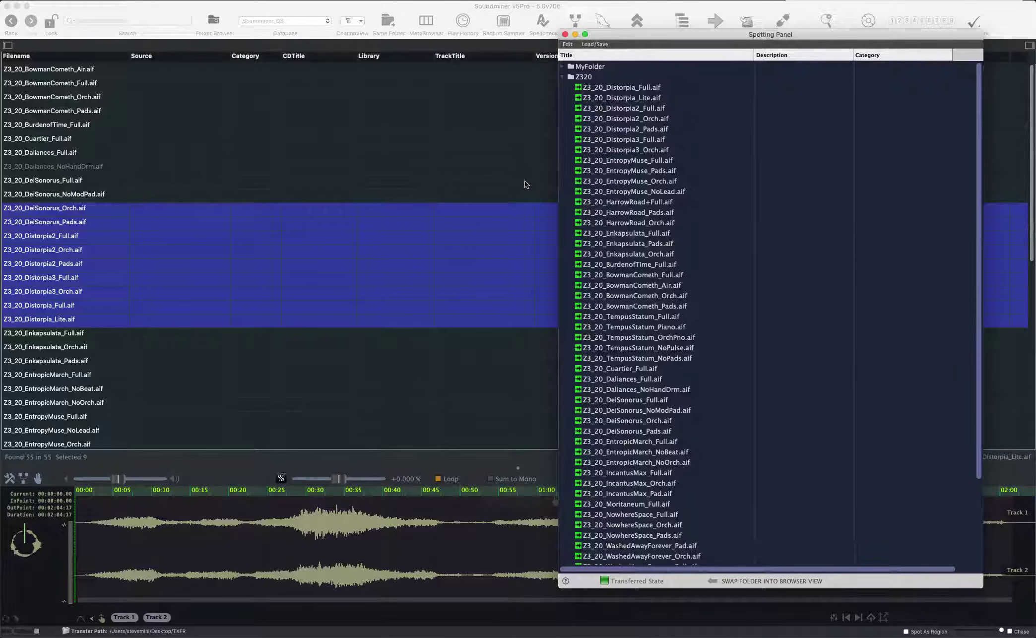
Swap Z320 into the browser view, select TempusStatum_OrchPno, and close the Spotting Panel
{"action": "left_click", "coordinate": [571, 77]}
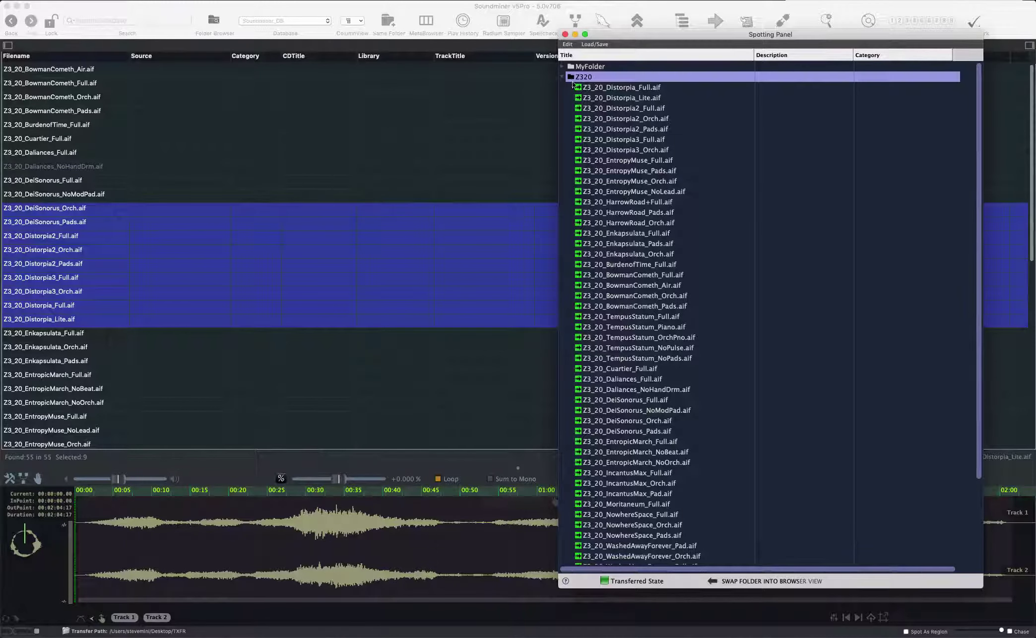
{"action": "left_click", "coordinate": [730, 582]}
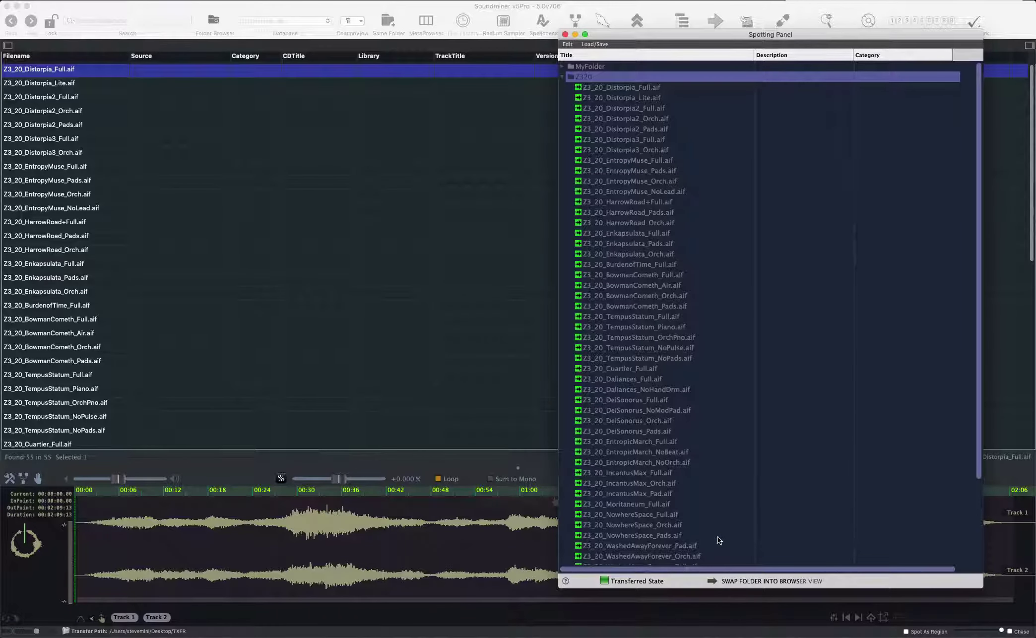
{"action": "left_click", "coordinate": [306, 407]}
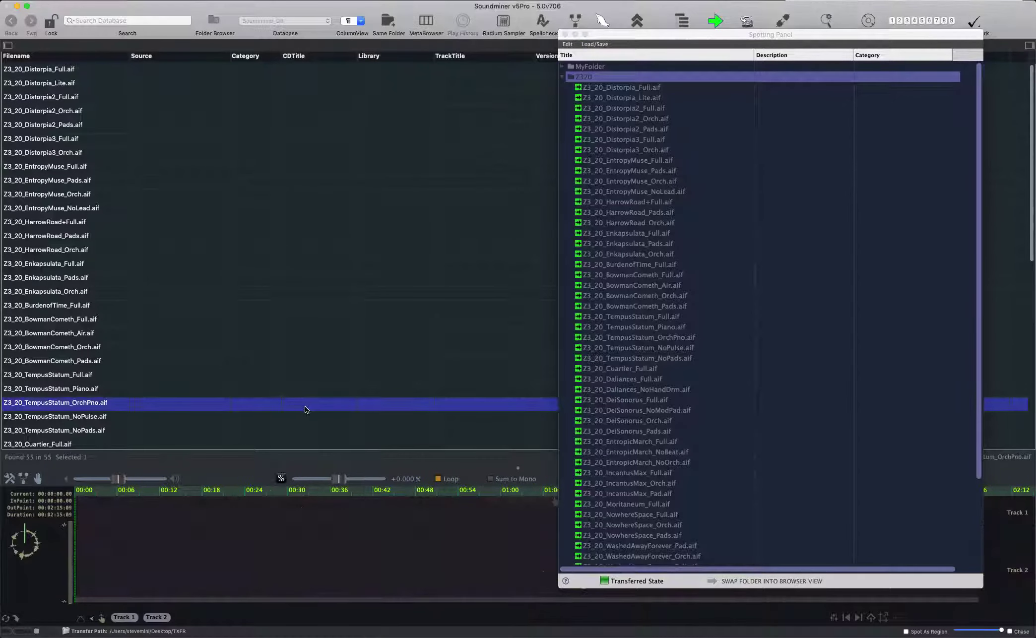
{"action": "left_click", "coordinate": [565, 34]}
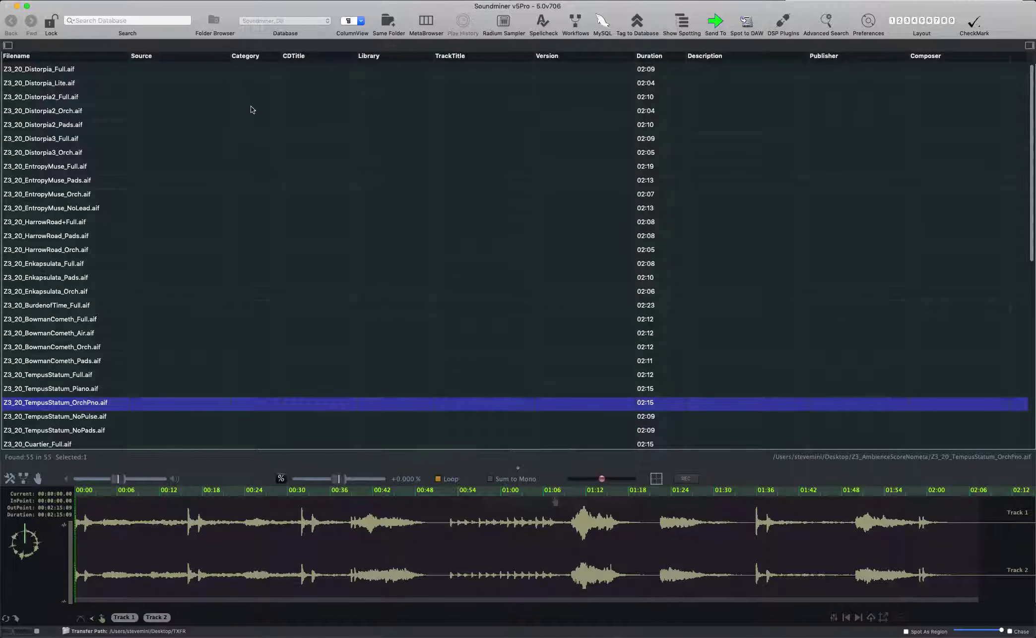
Open the Workflow builder, try a Set Field action with test text, then remove it
{"action": "left_click", "coordinate": [25, 478]}
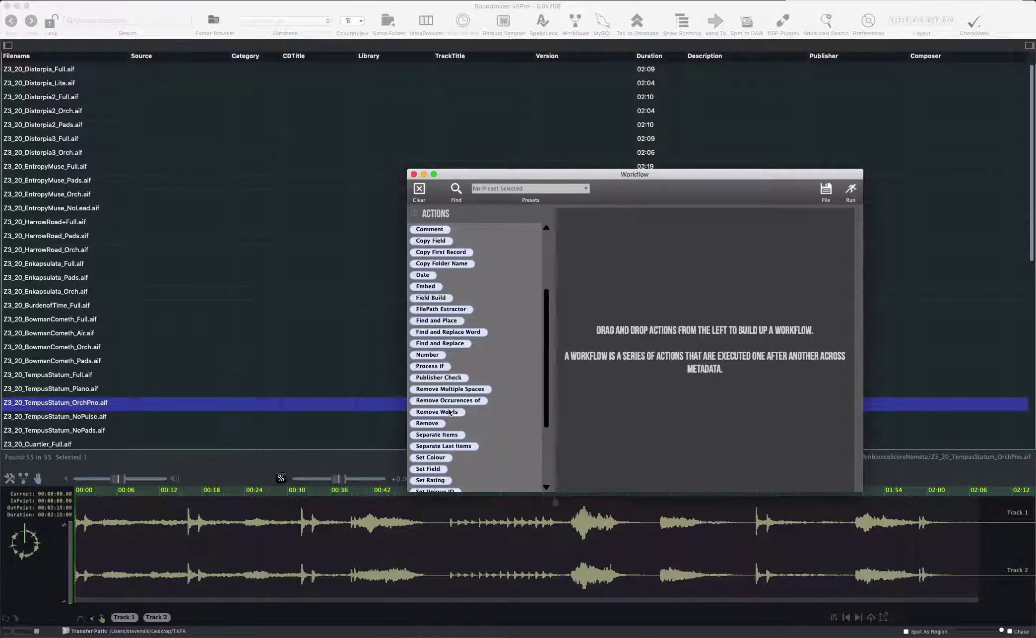
{"action": "left_click_drag", "start_coordinate": [438, 470], "coordinate": [635, 241]}
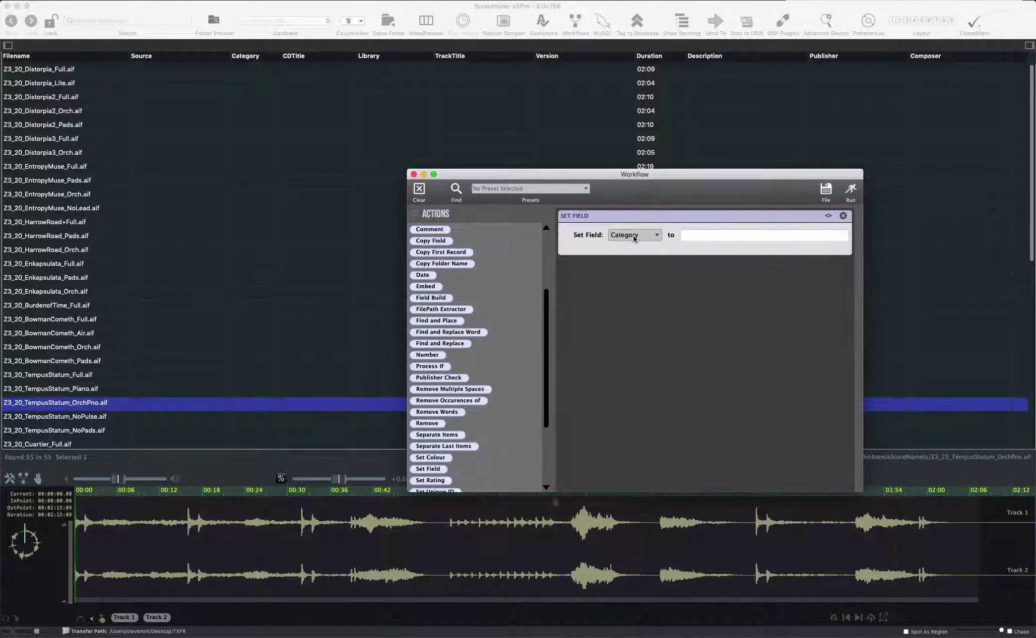
{"action": "left_click", "coordinate": [701, 234]}
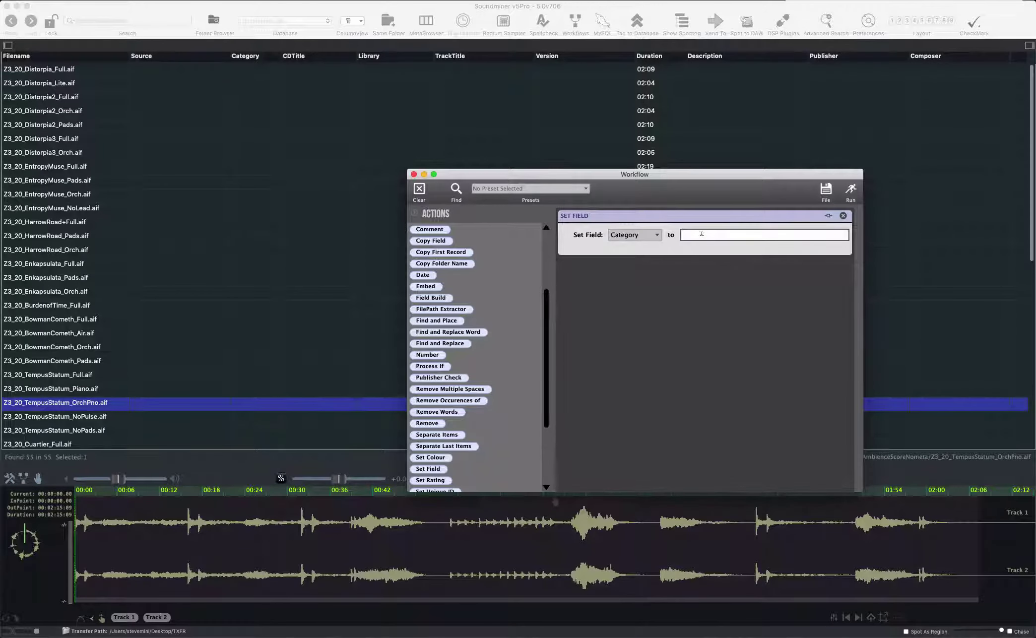
{"action": "type", "text": "kjslfjskdj"}
{"action": "left_click", "coordinate": [843, 215]}
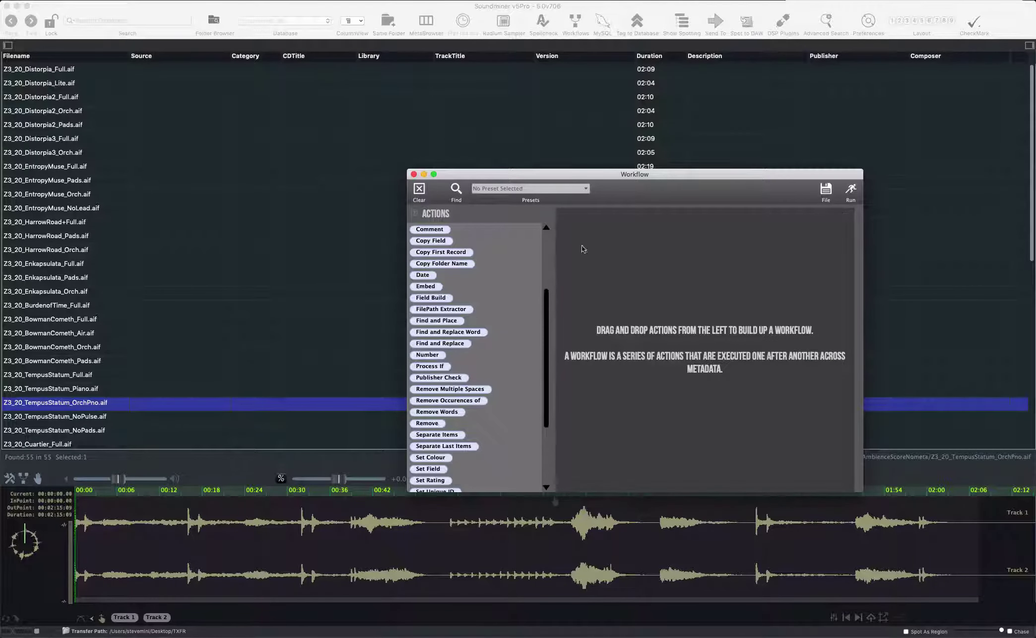
Load the Setup1 preset and review its Source Z320_ numbering and metadata actions
{"action": "left_click", "coordinate": [586, 188]}
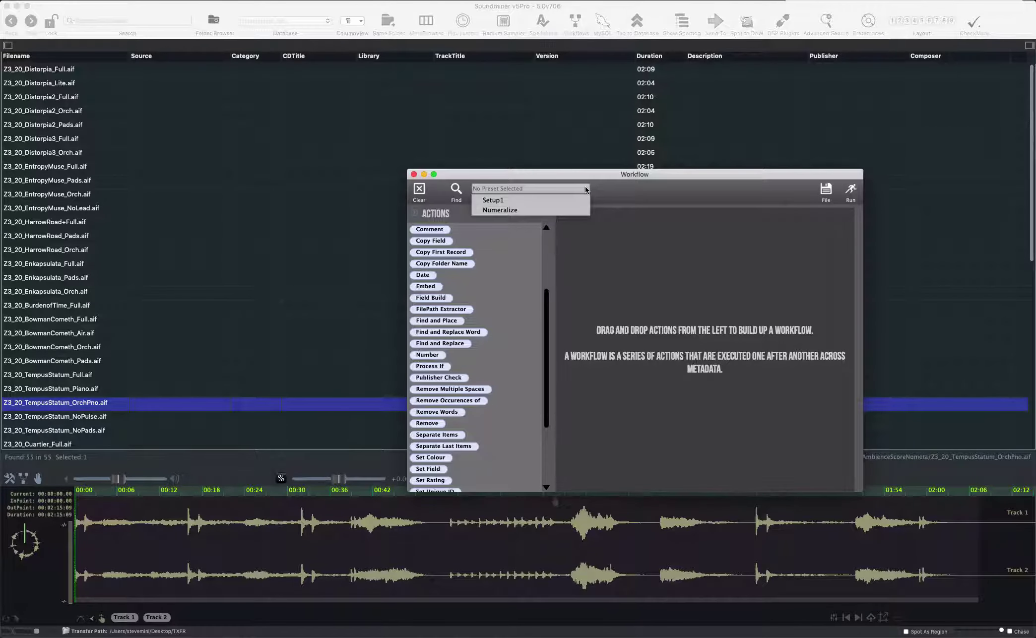
{"action": "left_click", "coordinate": [554, 201]}
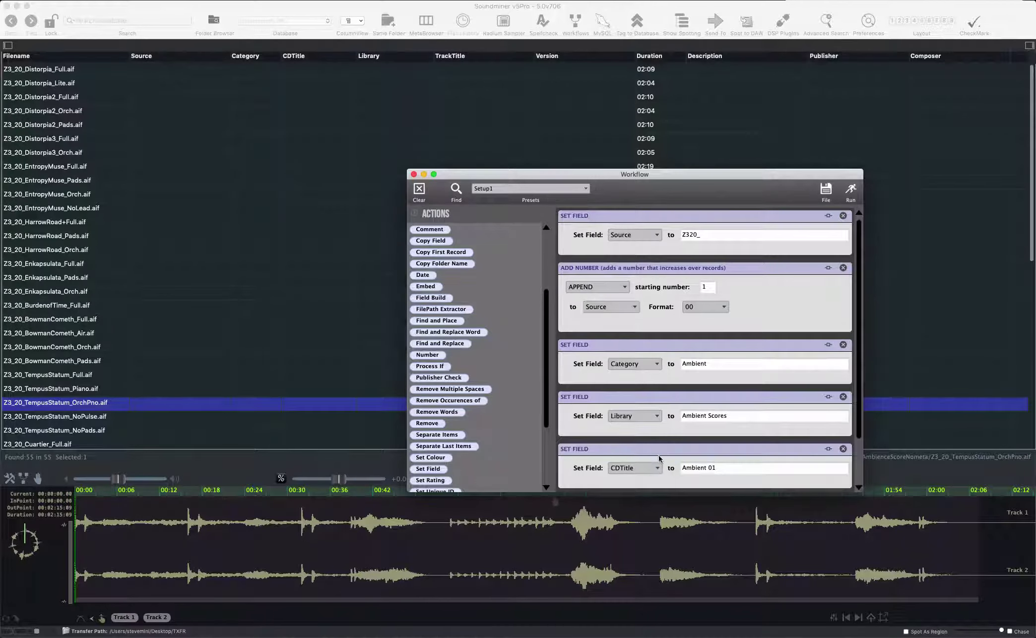
{"action": "scroll", "coordinate": [658, 455], "scroll_direction": "down", "scroll_amount": 3}
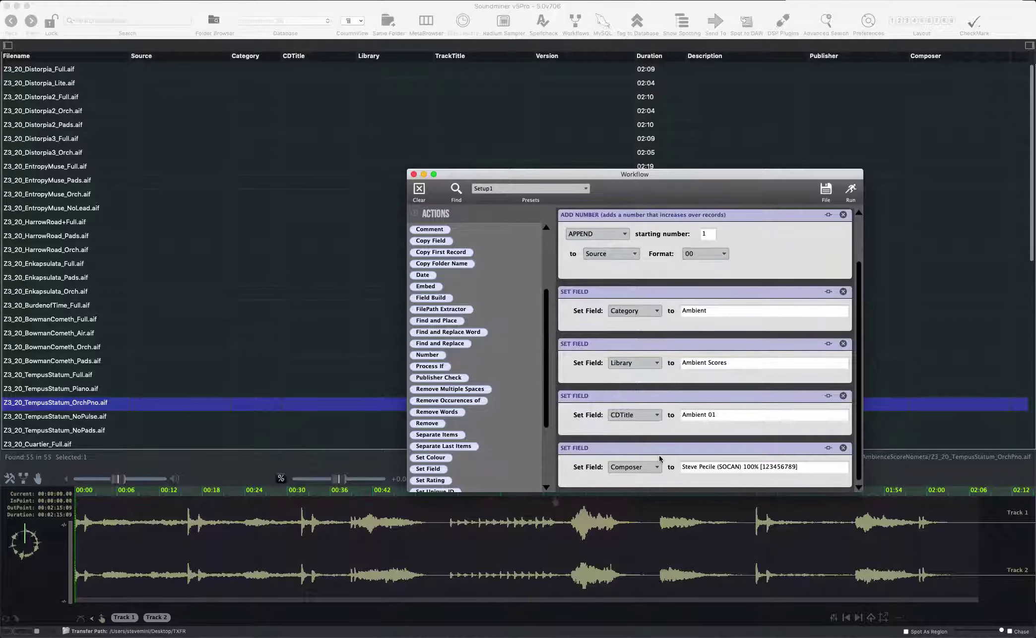
{"action": "scroll", "coordinate": [659, 455], "scroll_direction": "up", "scroll_amount": 3}
Select all 55 records in the file list and run the Setup1 workflow on them
{"action": "left_click", "coordinate": [67, 346]}
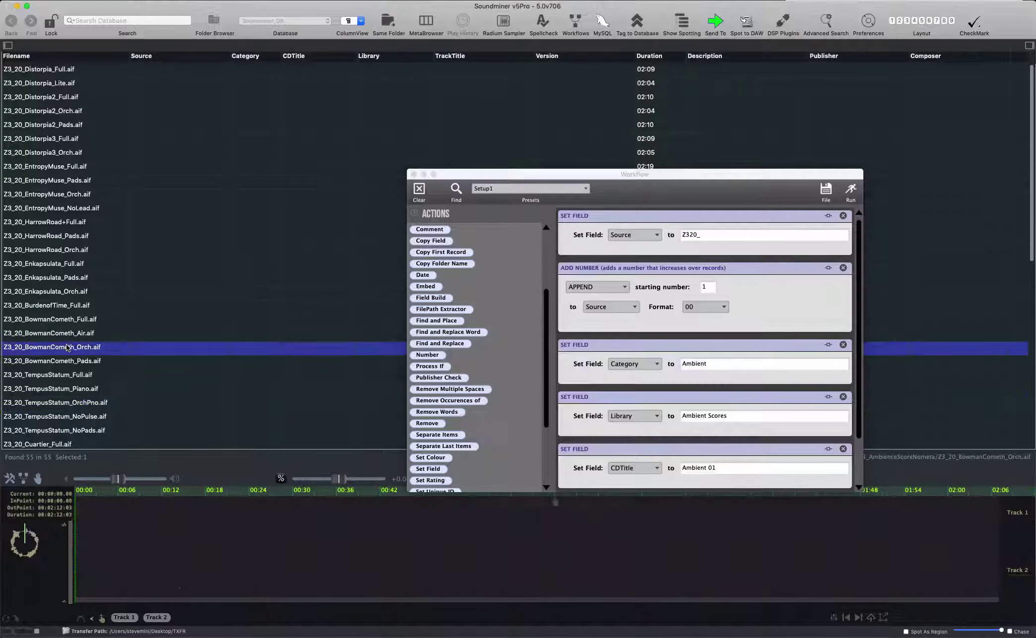
{"action": "key", "text": "super+a"}
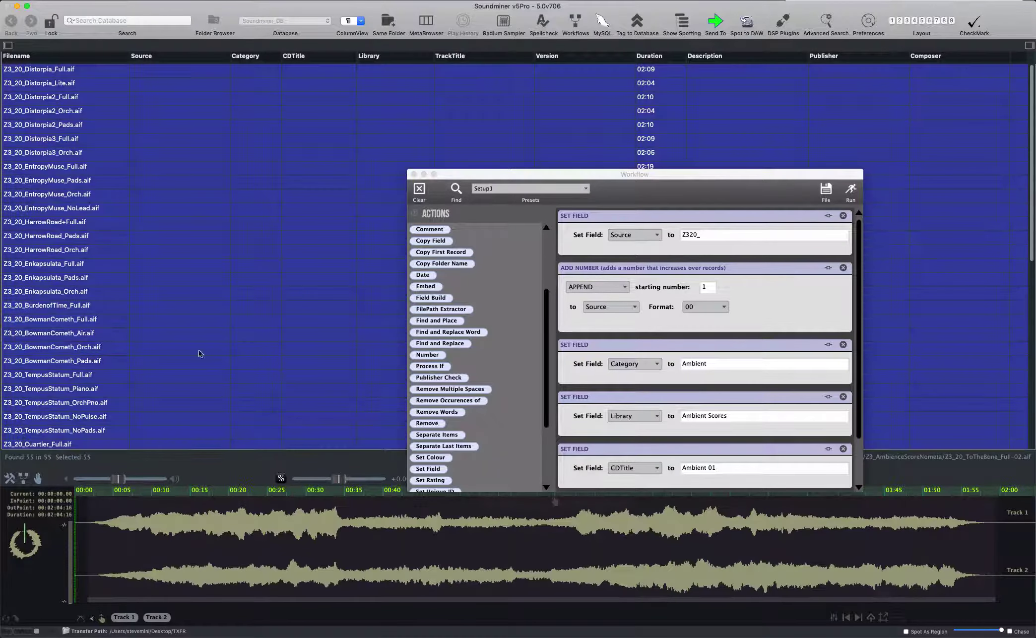
{"action": "left_click", "coordinate": [850, 191]}
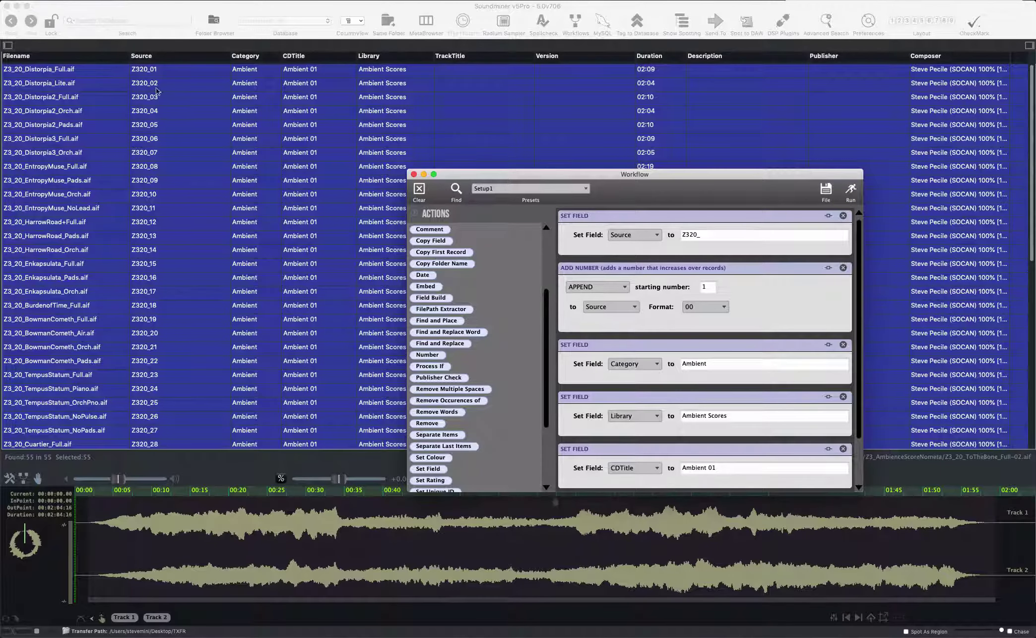
Close the Workflow window and embed metadata into the selected and all browsed records
{"action": "left_click", "coordinate": [413, 174]}
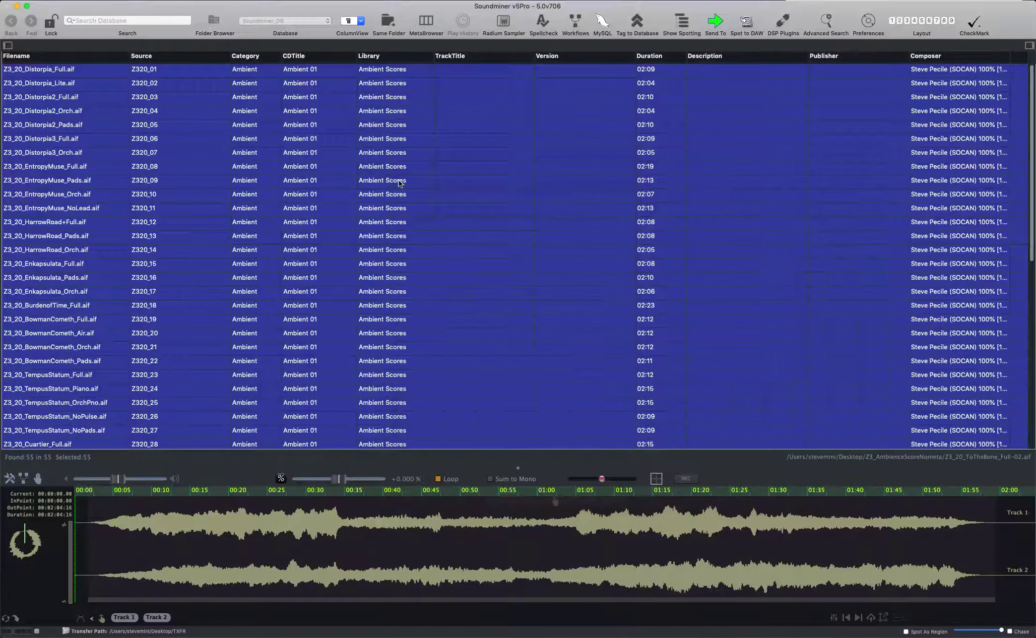
{"action": "right_click", "coordinate": [217, 197]}
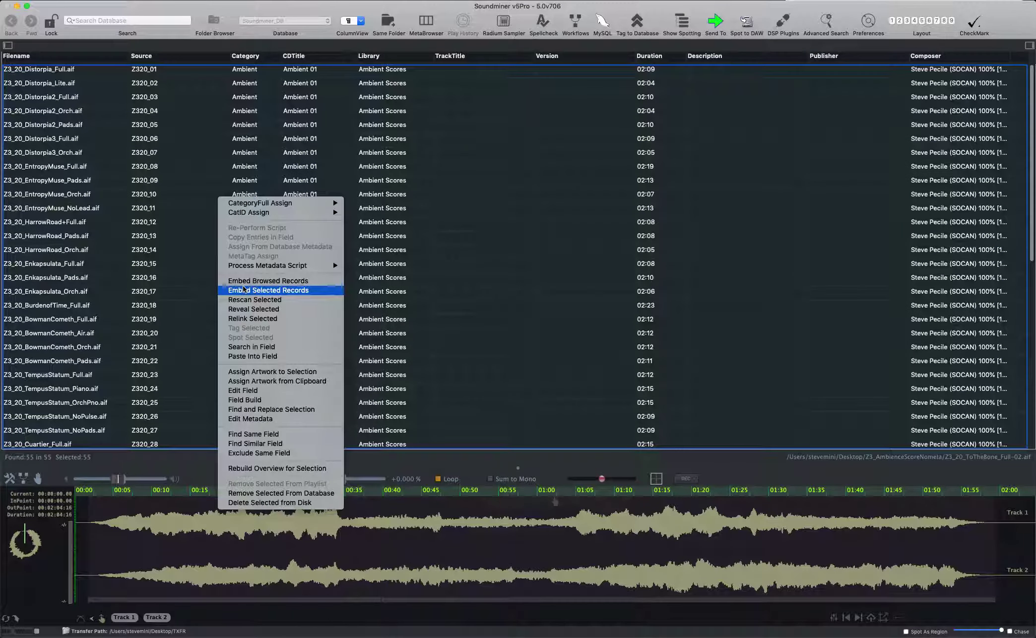
{"action": "left_click", "coordinate": [245, 291]}
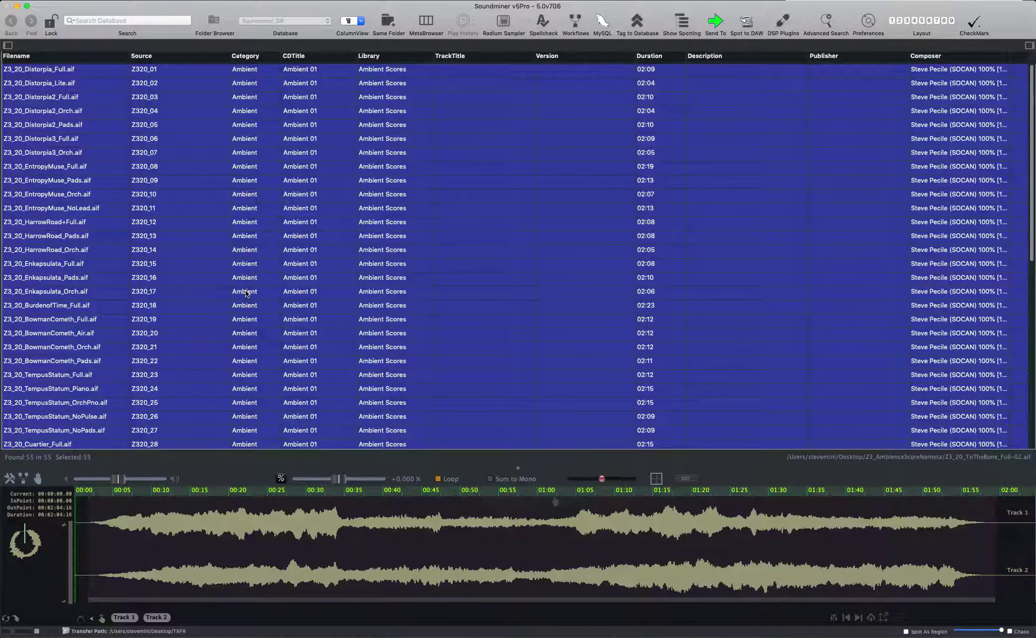
{"action": "right_click", "coordinate": [245, 291]}
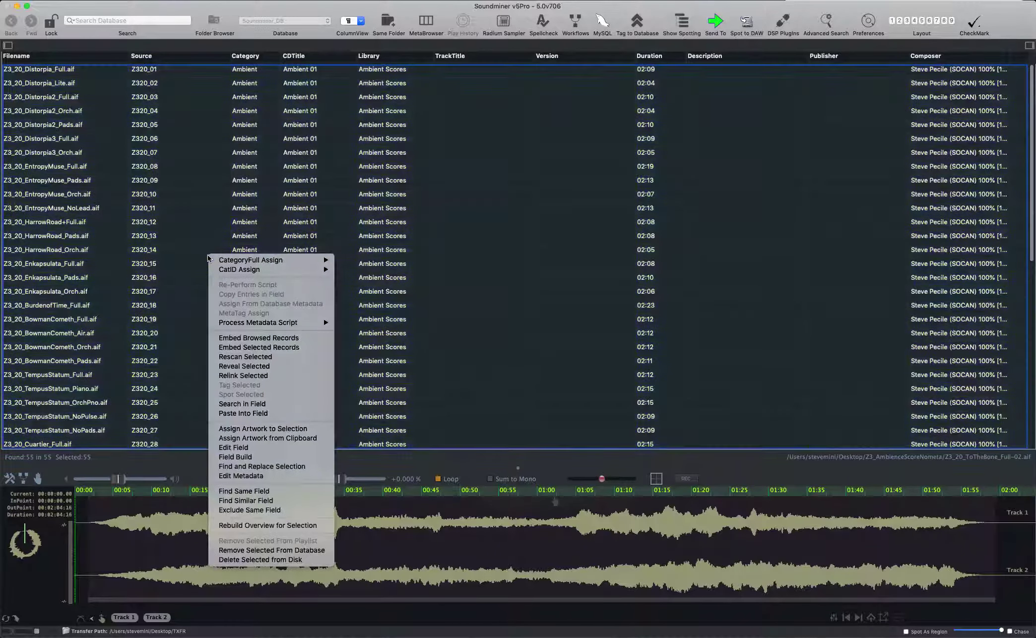
{"action": "left_click", "coordinate": [245, 347]}
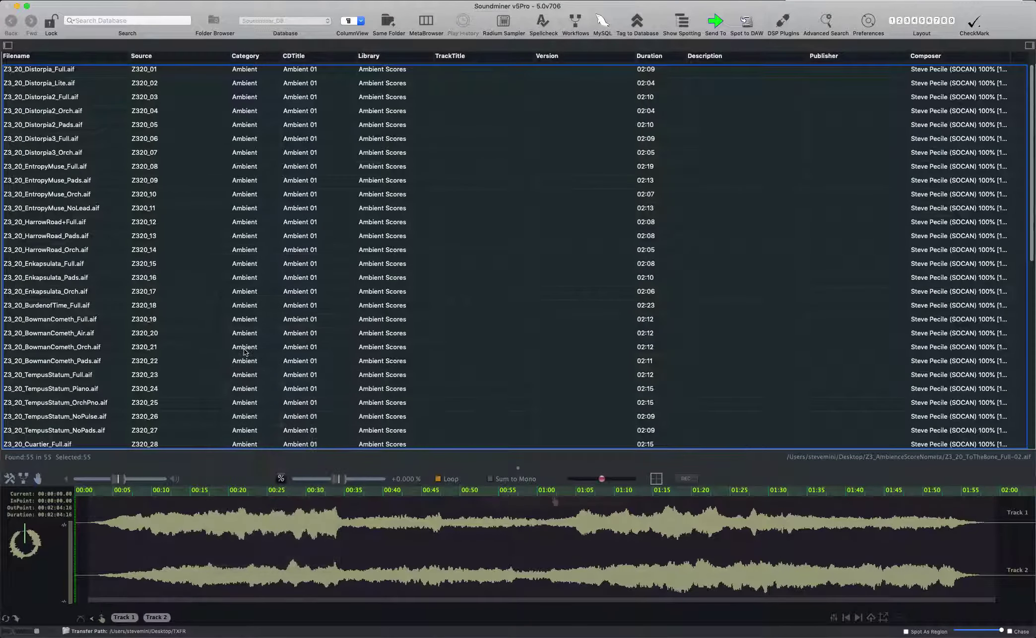
{"action": "left_click", "coordinate": [286, 20]}
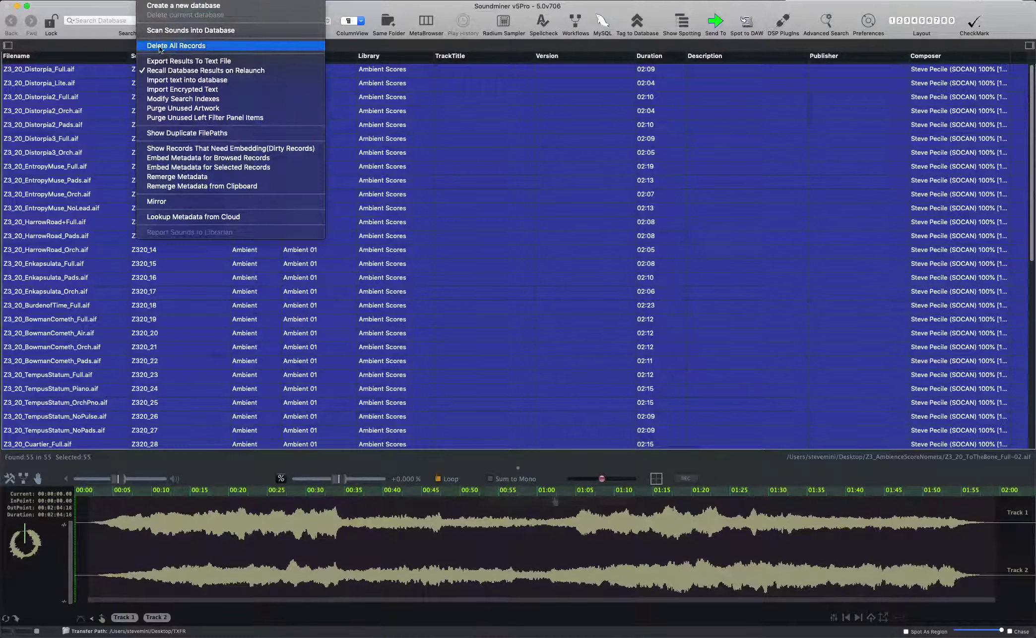
{"action": "left_click", "coordinate": [171, 159]}
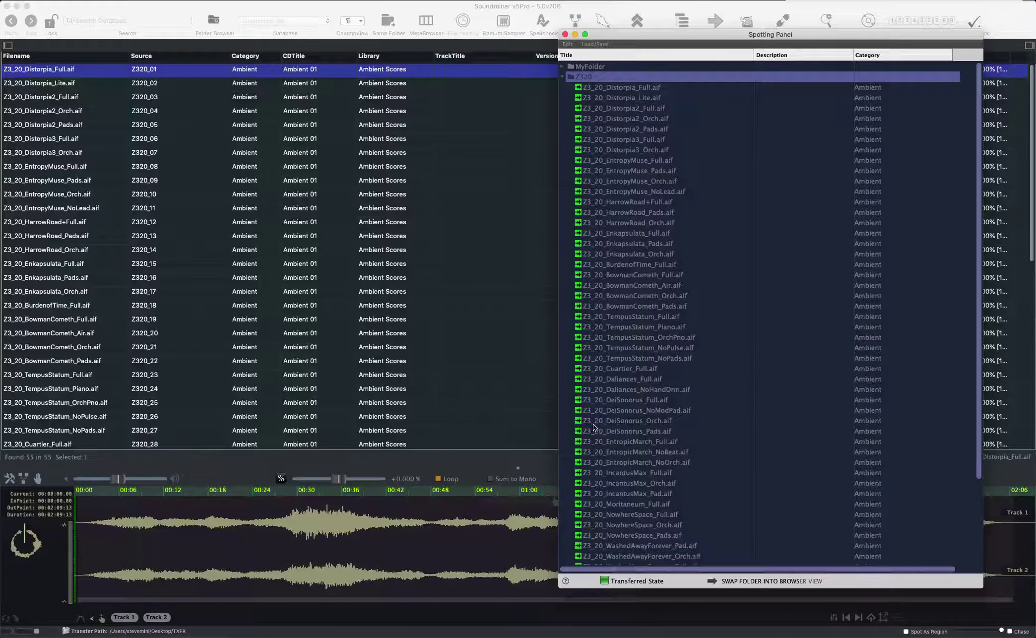
Swap the Z320 folder's 55 files into the browser list with all of them selected
{"action": "left_click", "coordinate": [711, 582]}
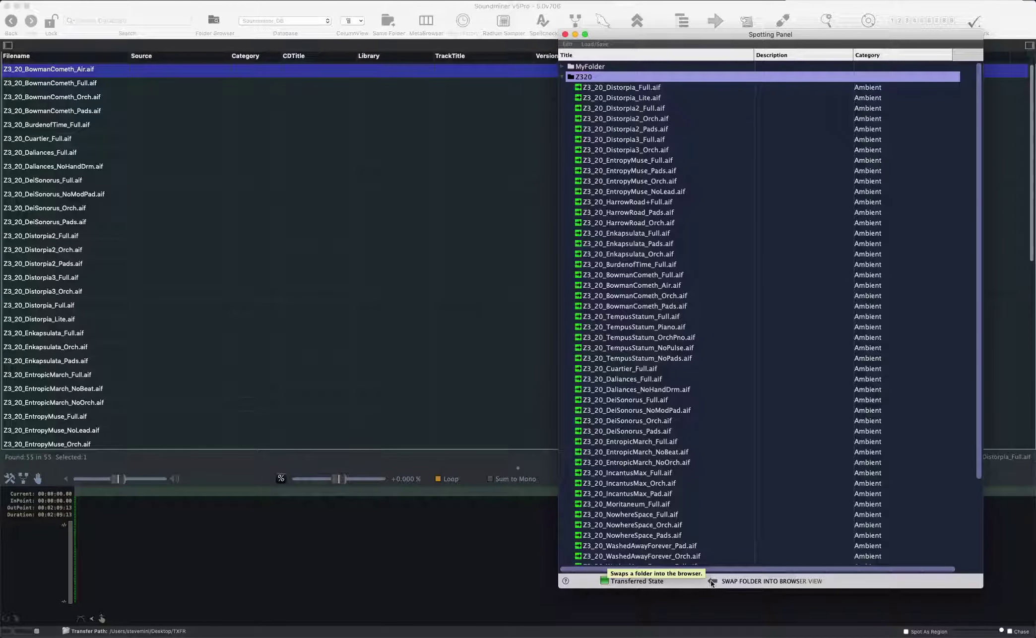
{"action": "left_click", "coordinate": [710, 581]}
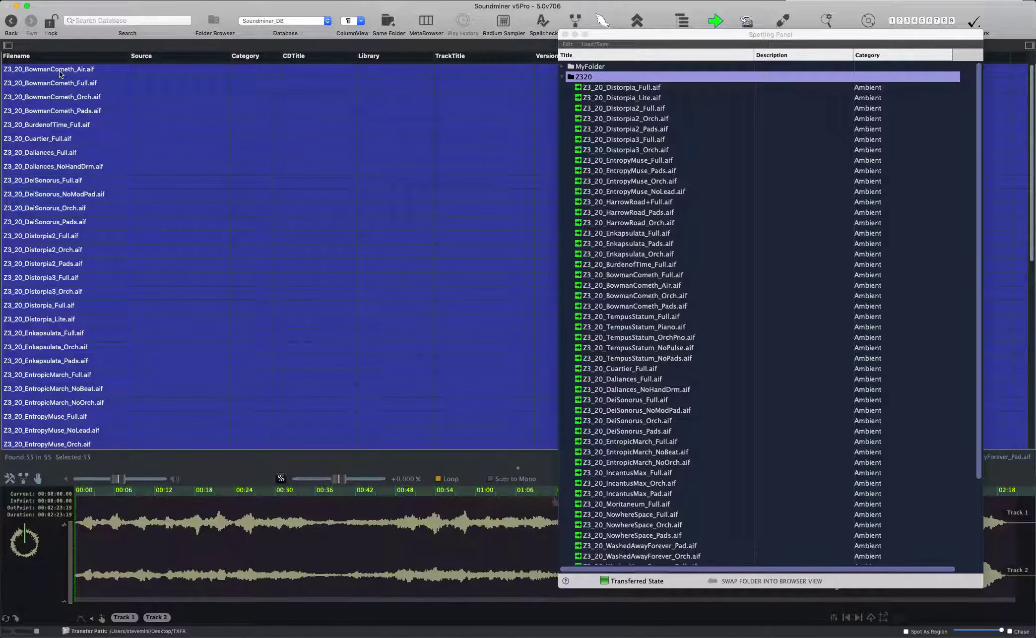
Rescan the 55 selected files to show their Source and Ambient metadata, then close the Spotting Panel
{"action": "right_click", "coordinate": [60, 71]}
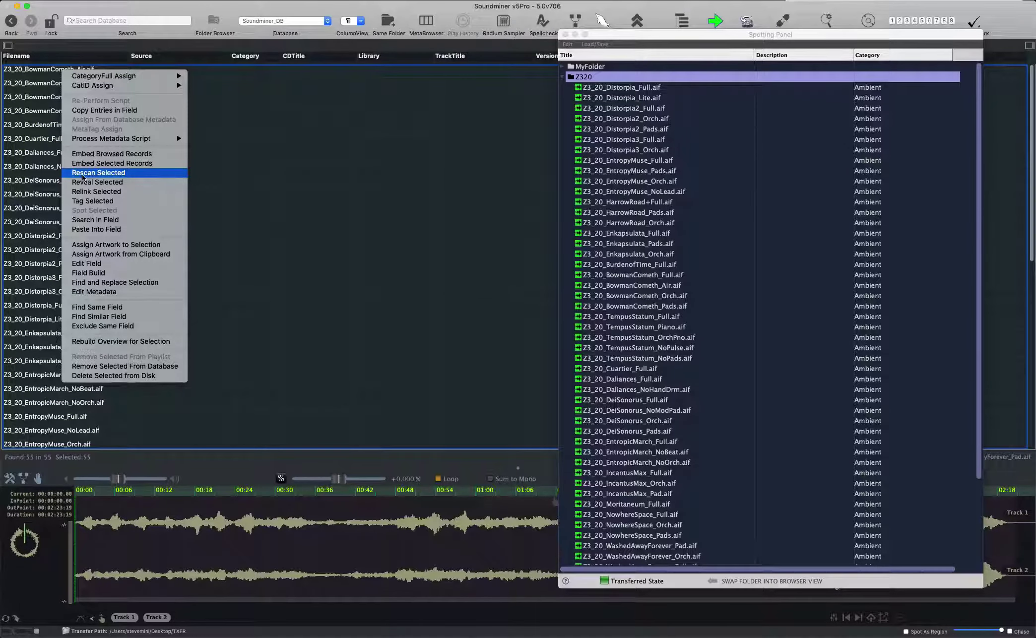
{"action": "left_click", "coordinate": [82, 174]}
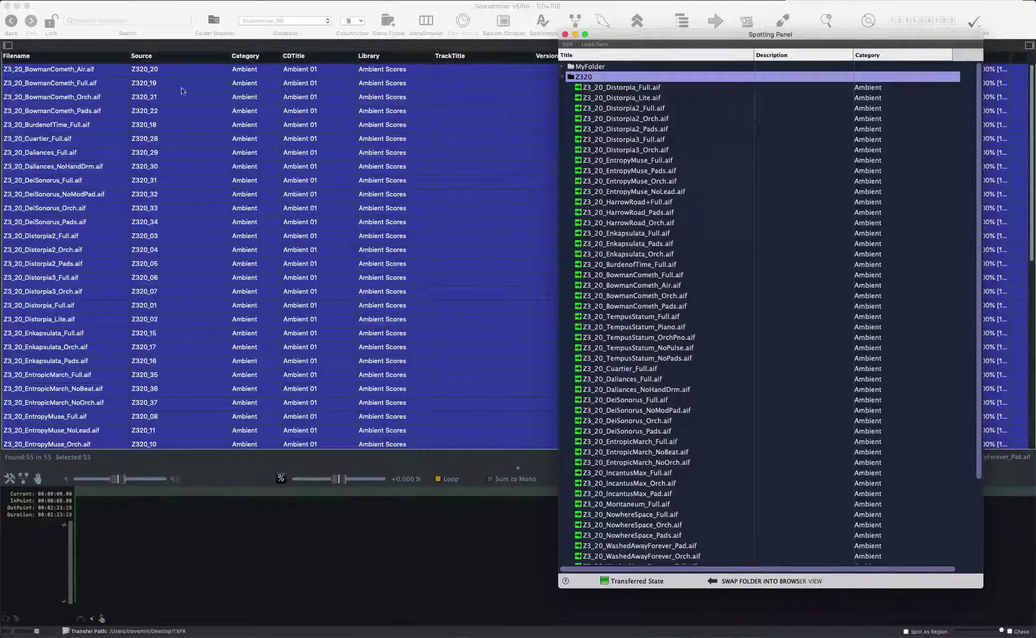
{"action": "left_click", "coordinate": [290, 251]}
{"action": "left_click", "coordinate": [566, 34]}
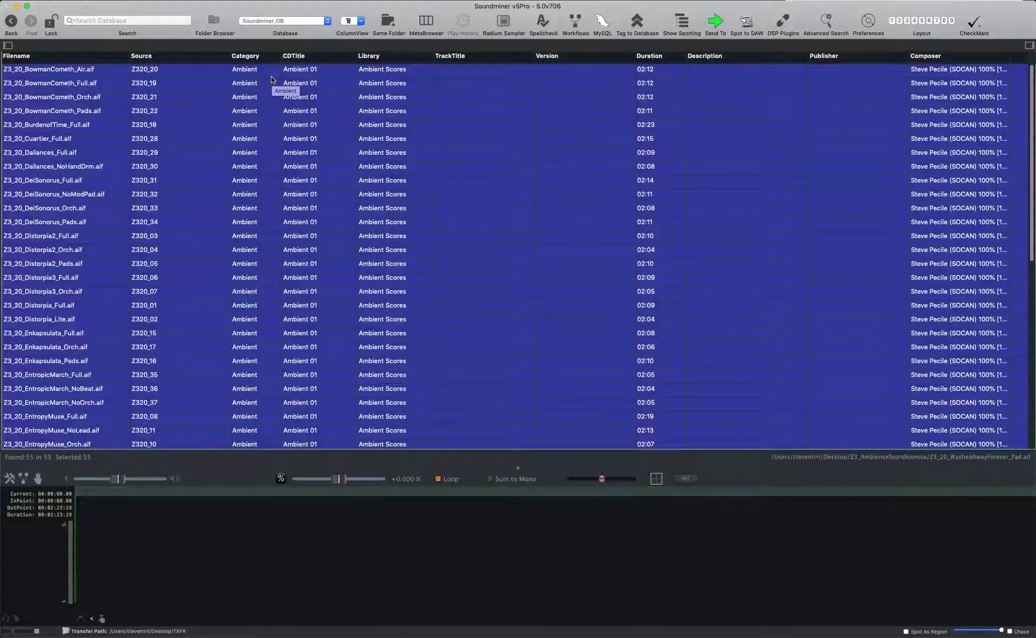
Sort the list ascending by Source from Z320_01 and reopen the Spotting Panel to compare
{"action": "left_click", "coordinate": [219, 57]}
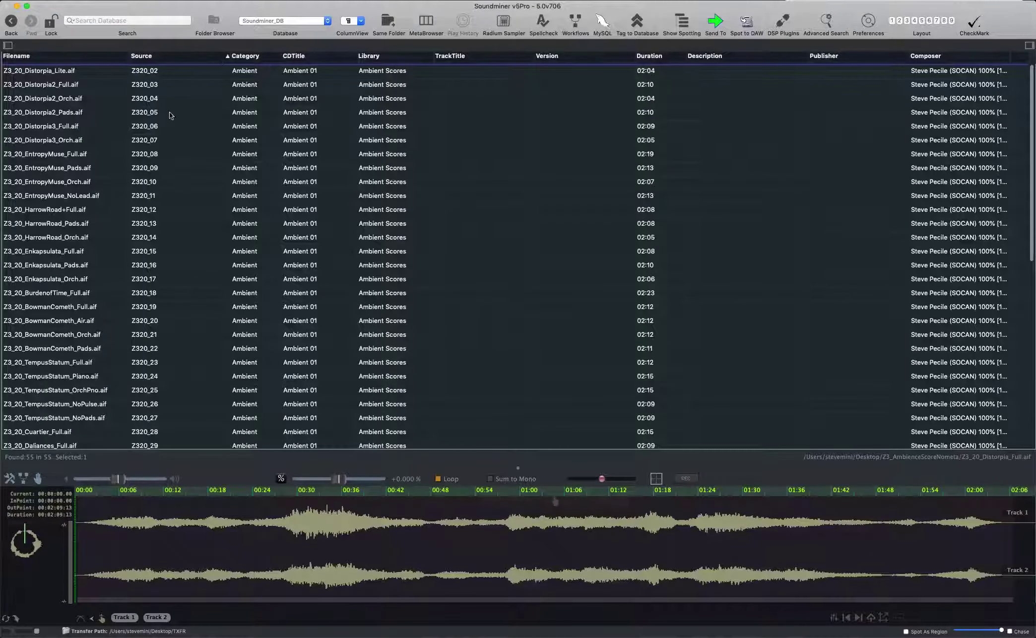
{"action": "scroll", "coordinate": [172, 110], "scroll_direction": "up", "scroll_amount": 1}
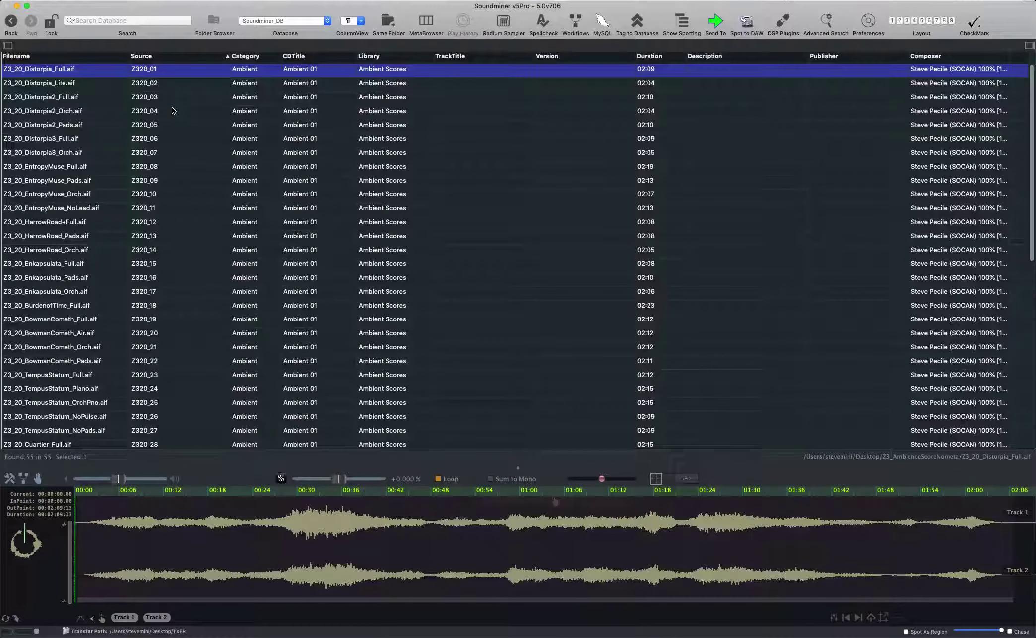
{"action": "left_click", "coordinate": [227, 56]}
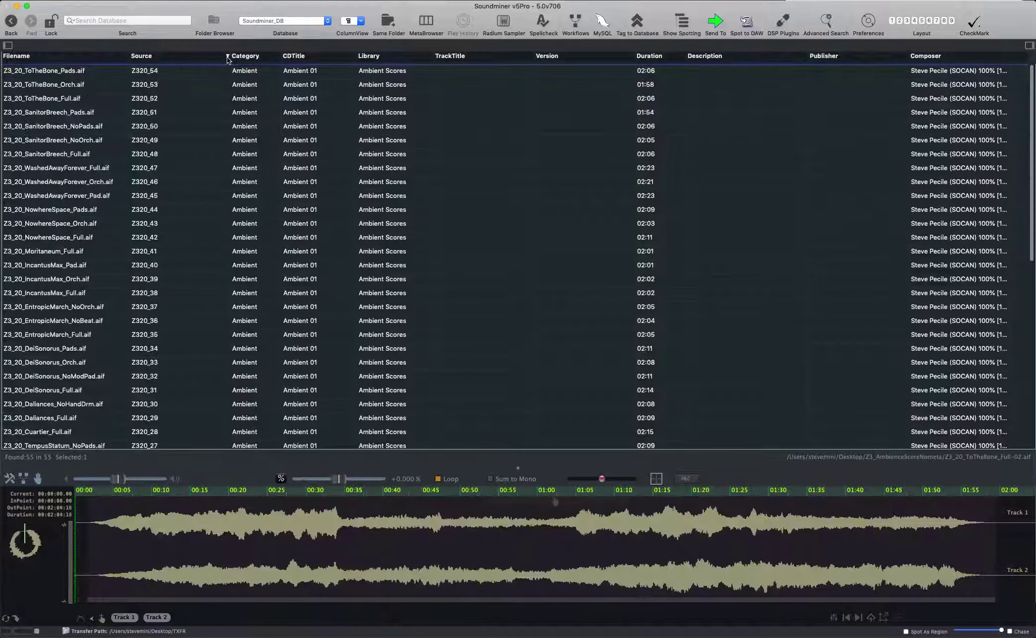
{"action": "left_click", "coordinate": [227, 57]}
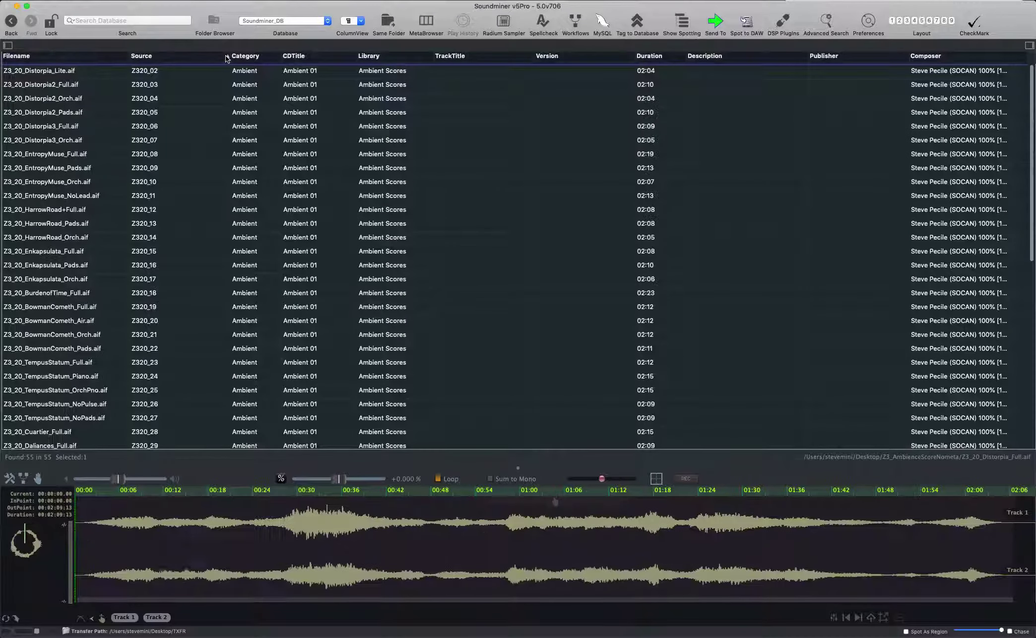
{"action": "scroll", "coordinate": [208, 94], "scroll_direction": "up", "scroll_amount": 1}
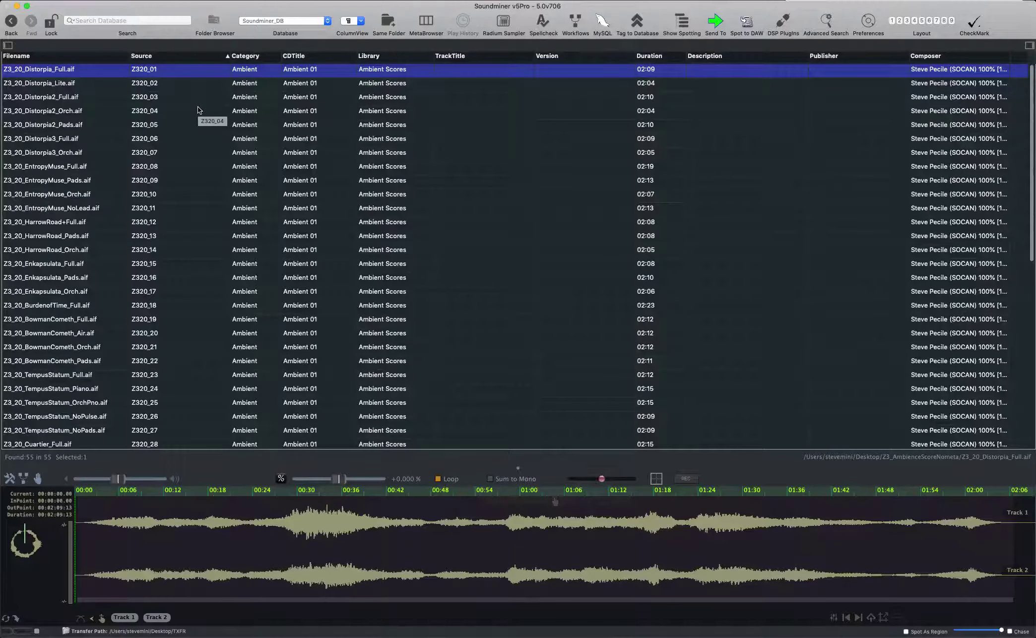
{"action": "left_click", "coordinate": [680, 25]}
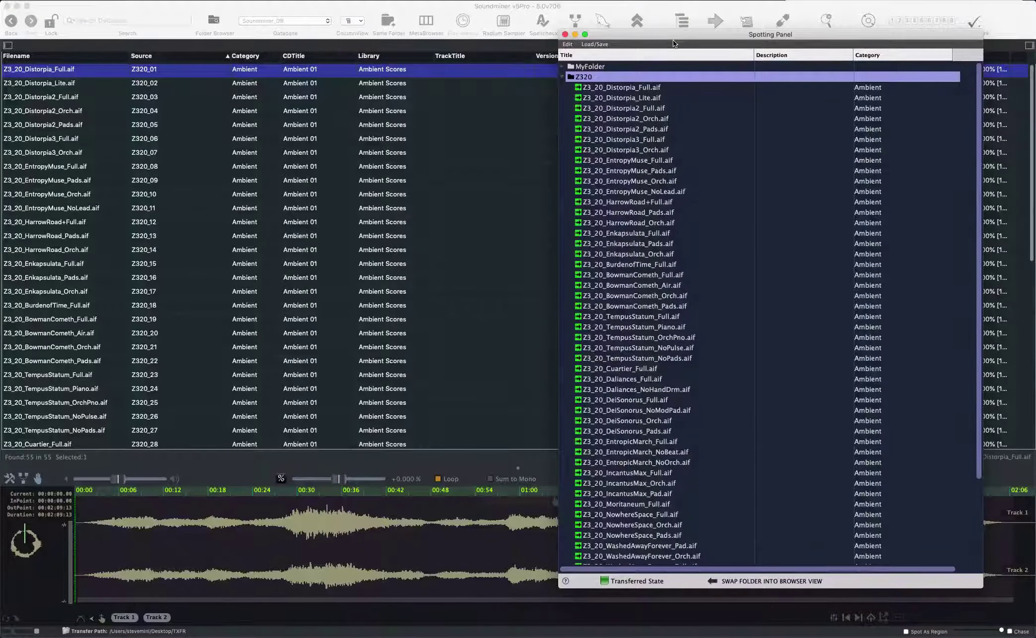